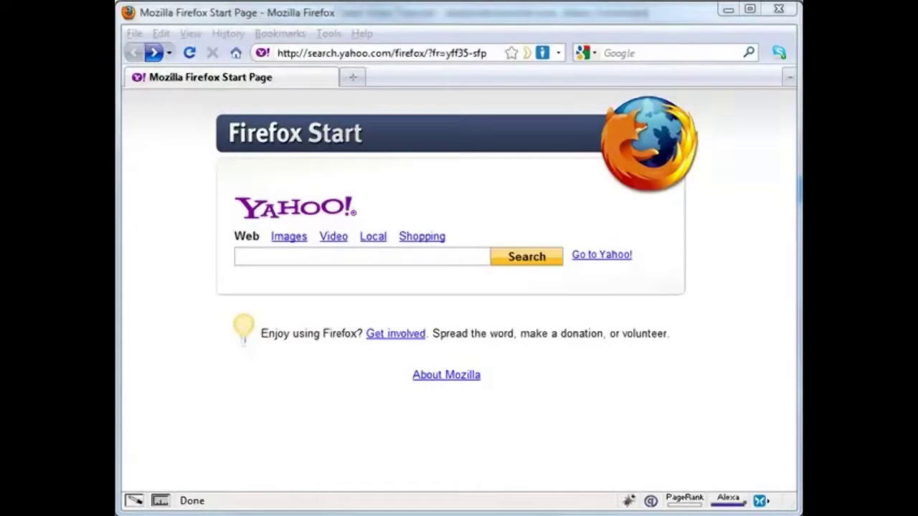
# Check the site's plugins directory index in Firefox, and open the /public_html/wp-content/plugins folder on the server in CuteFTP.
pyautogui.click(153, 53)
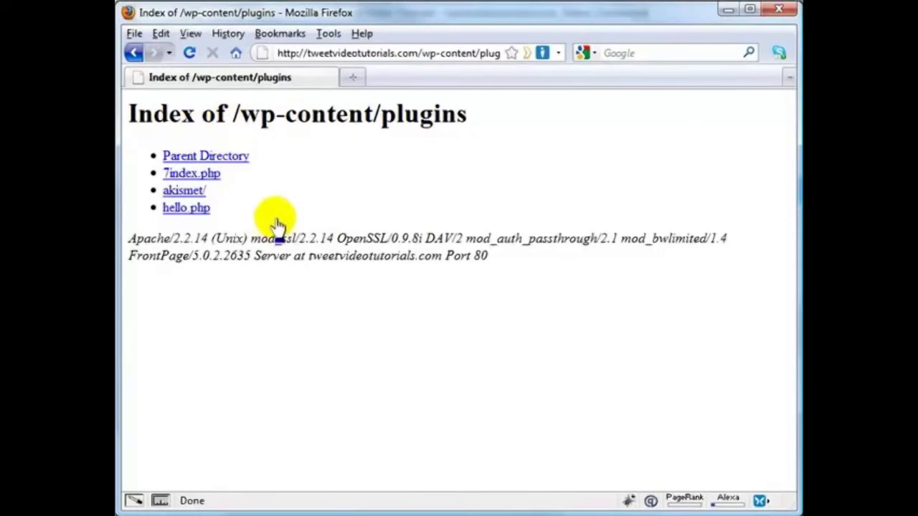
pyautogui.hotkey('alt', 'Tab')
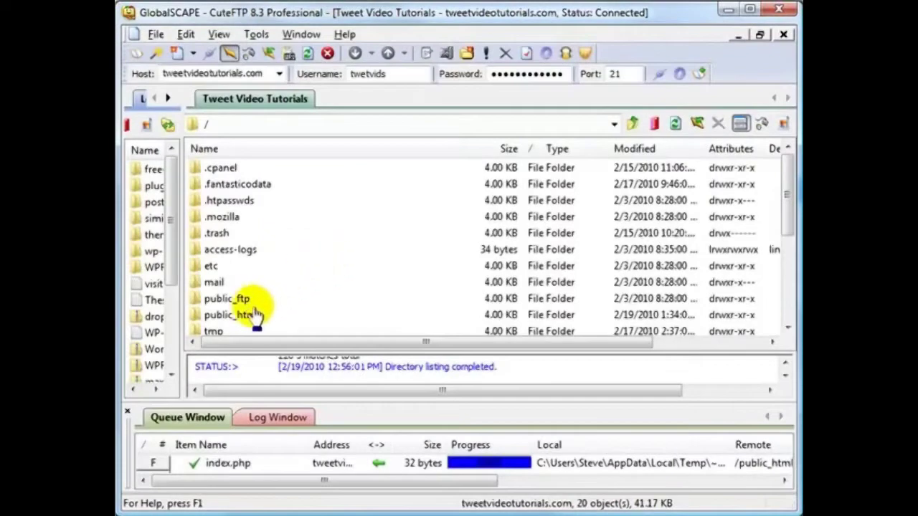
pyautogui.doubleClick(226, 315)
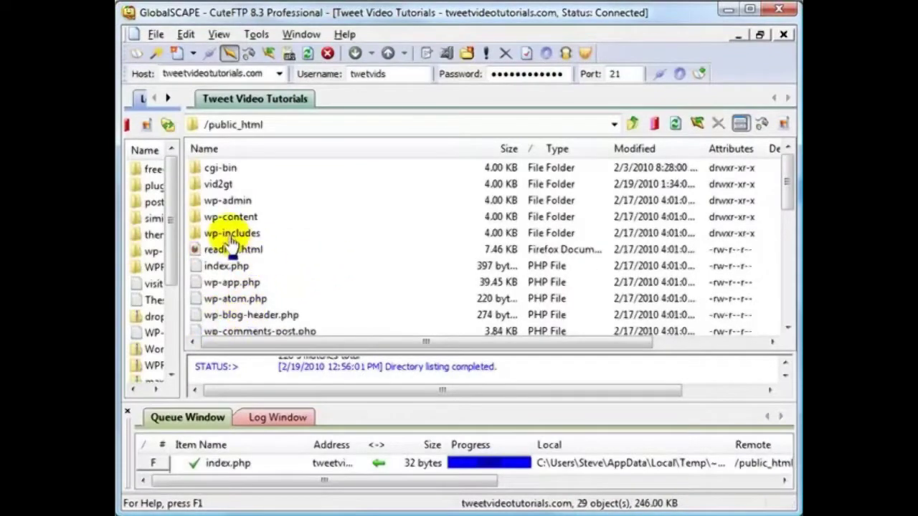
pyautogui.doubleClick(215, 216)
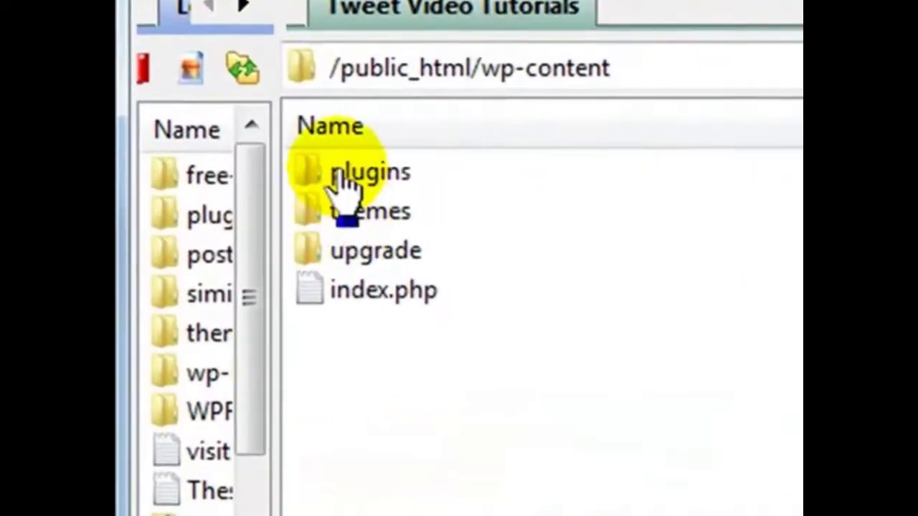
pyautogui.doubleClick(242, 169)
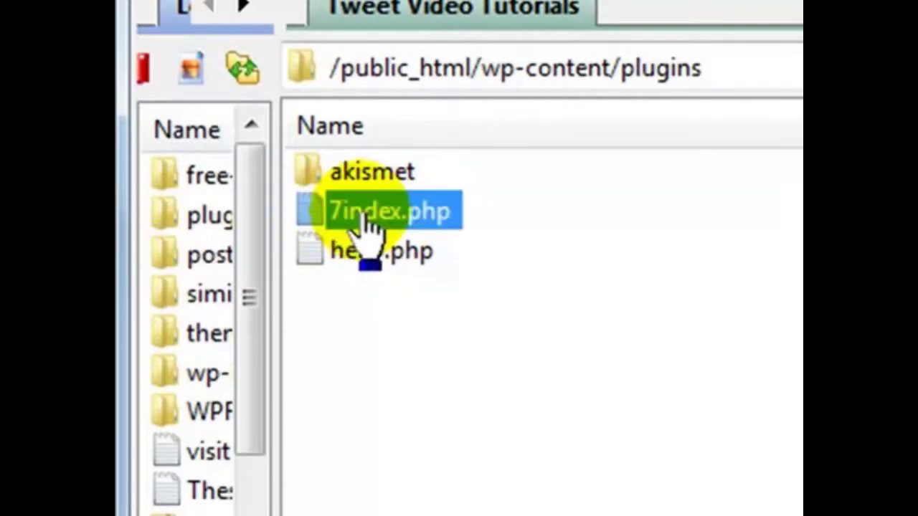
# Open 7index.php in the plugins folder for editing and delete all of its code.
pyautogui.rightClick(368, 227)
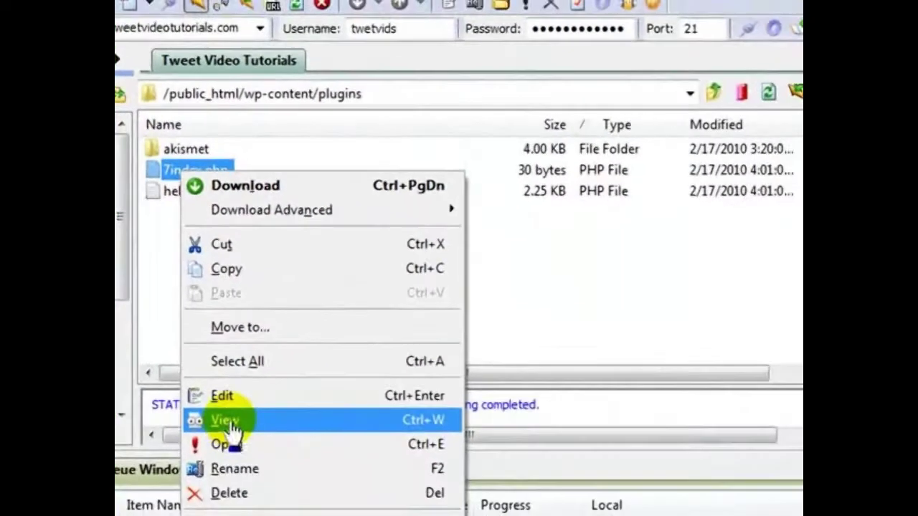
pyautogui.click(308, 513)
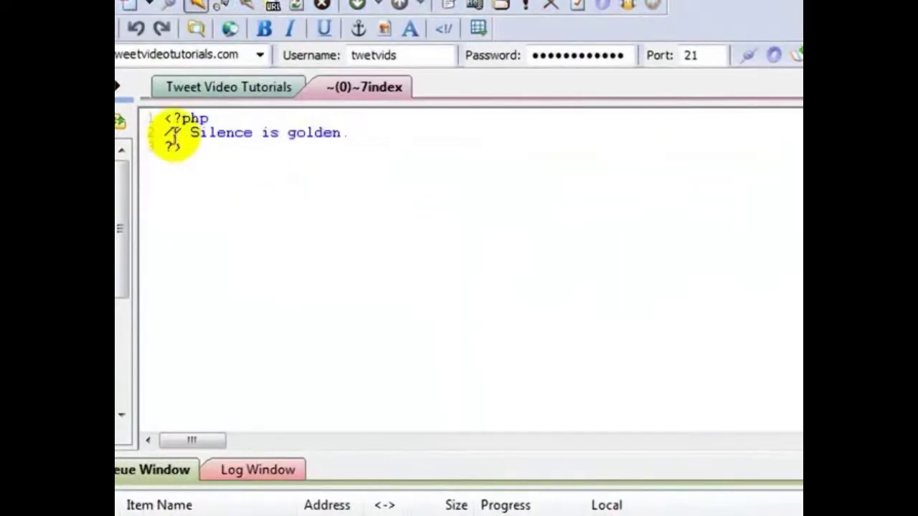
pyautogui.moveTo(164, 119); pyautogui.dragTo(206, 119)
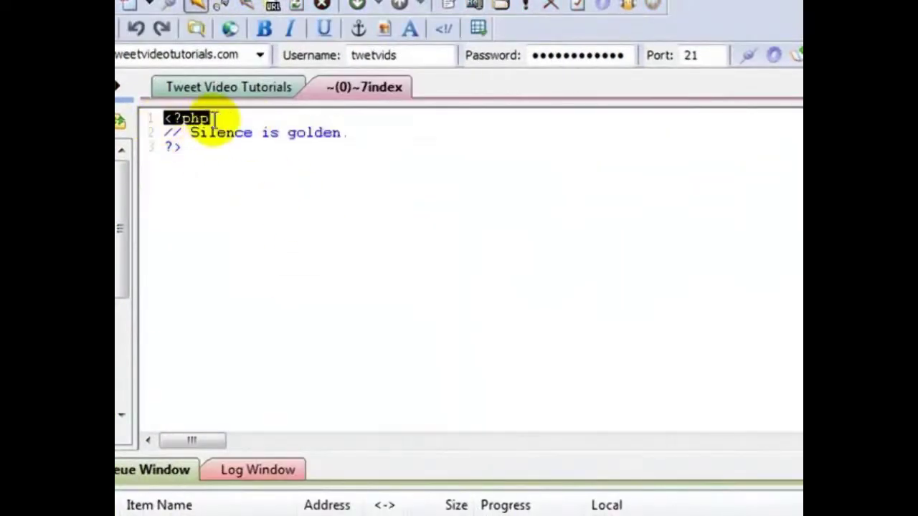
pyautogui.moveTo(165, 147); pyautogui.dragTo(278, 149)
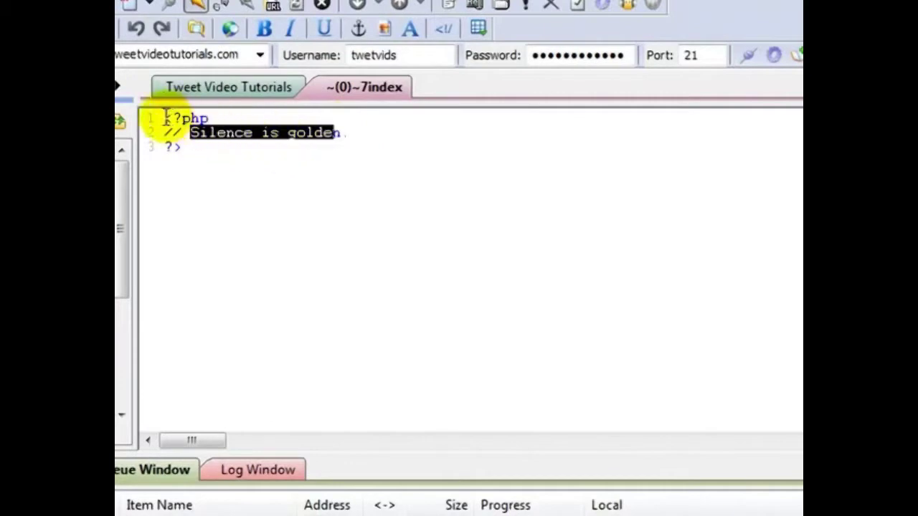
pyautogui.moveTo(164, 118); pyautogui.dragTo(245, 180)
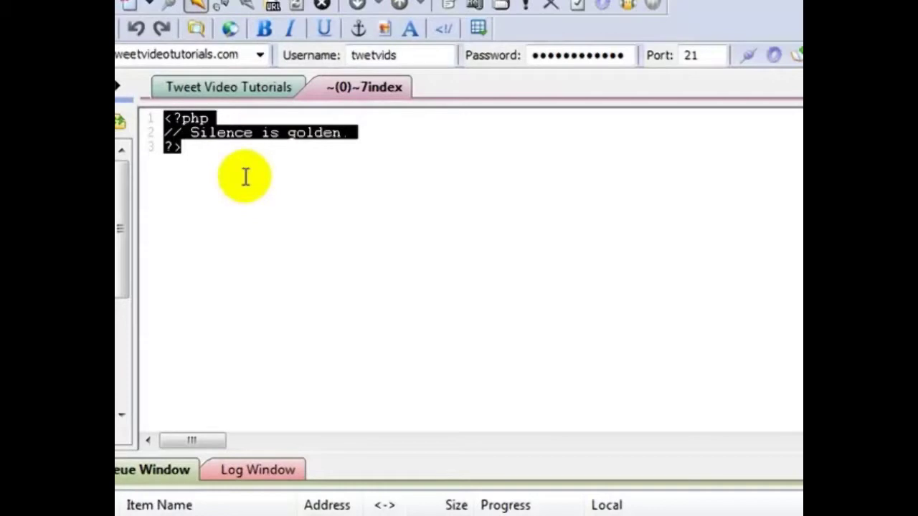
pyautogui.press('Delete')
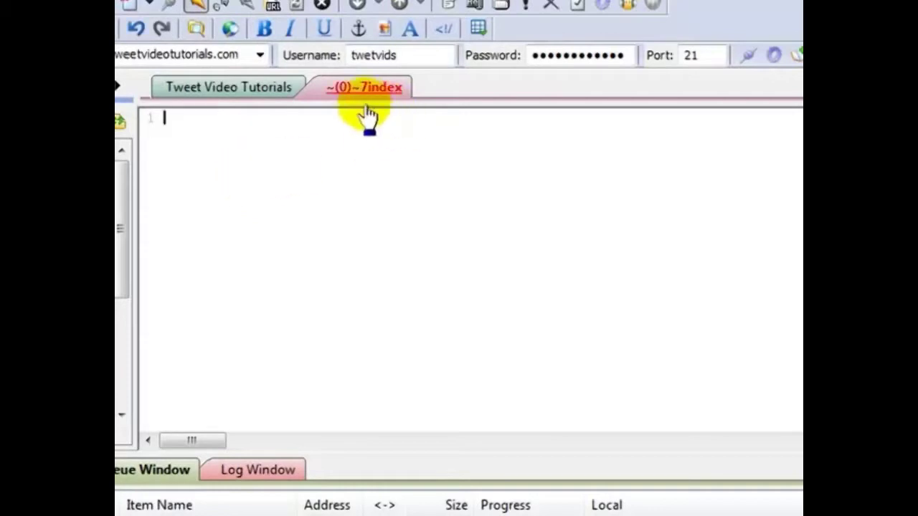
# Save the emptied 7index file and close it in the editor.
pyautogui.rightClick(355, 172)
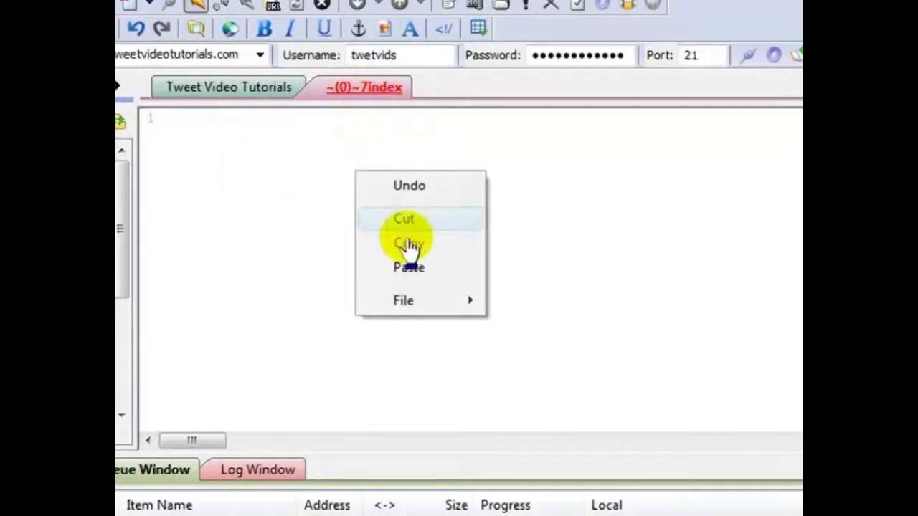
pyautogui.moveTo(427, 301)
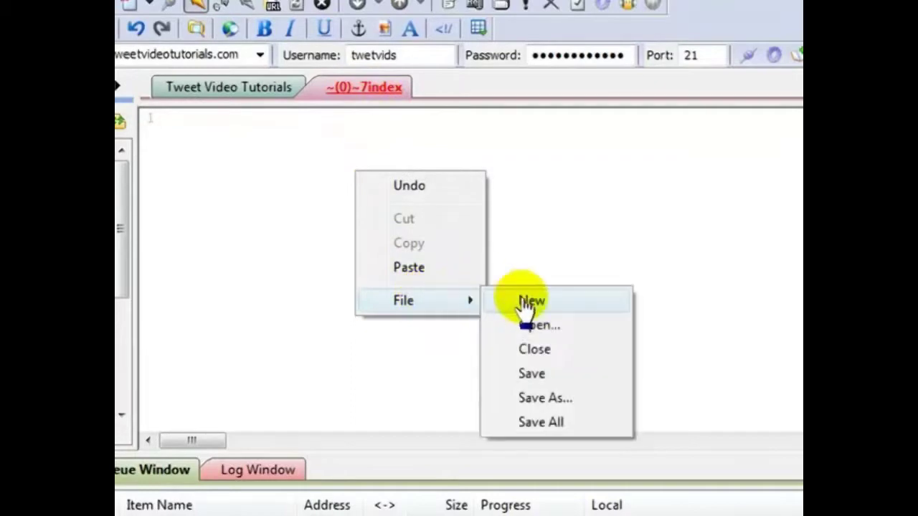
pyautogui.click(531, 374)
pyautogui.rightClick(337, 102)
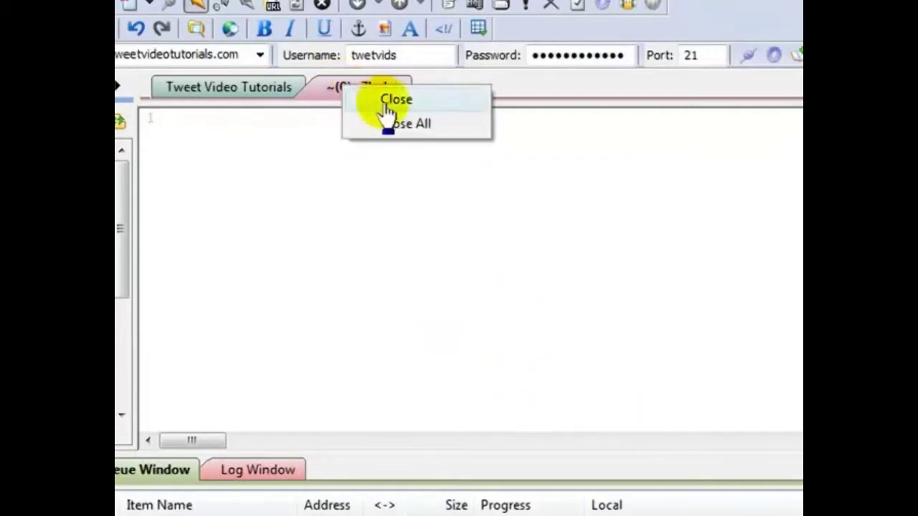
pyautogui.click(380, 100)
# Rename 7index.php in the plugins folder to index.htm.
pyautogui.click(215, 172)
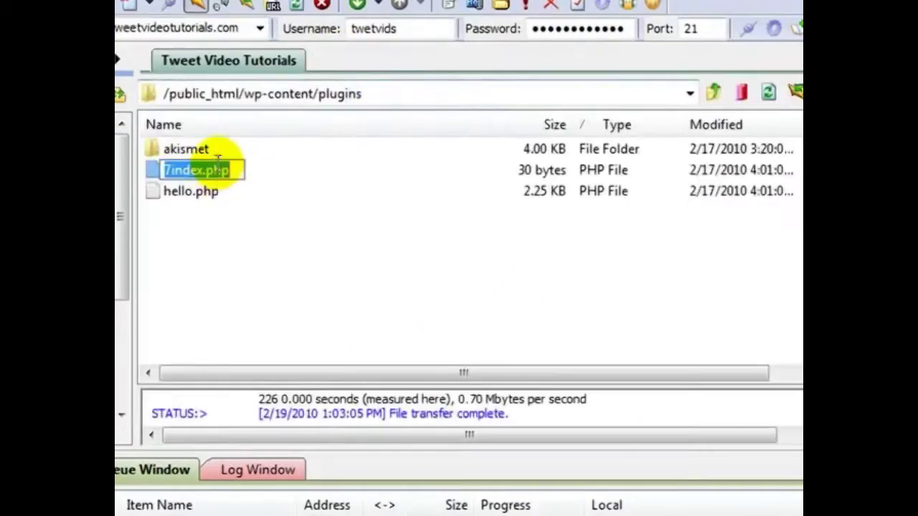
pyautogui.moveTo(206, 172); pyautogui.dragTo(238, 171)
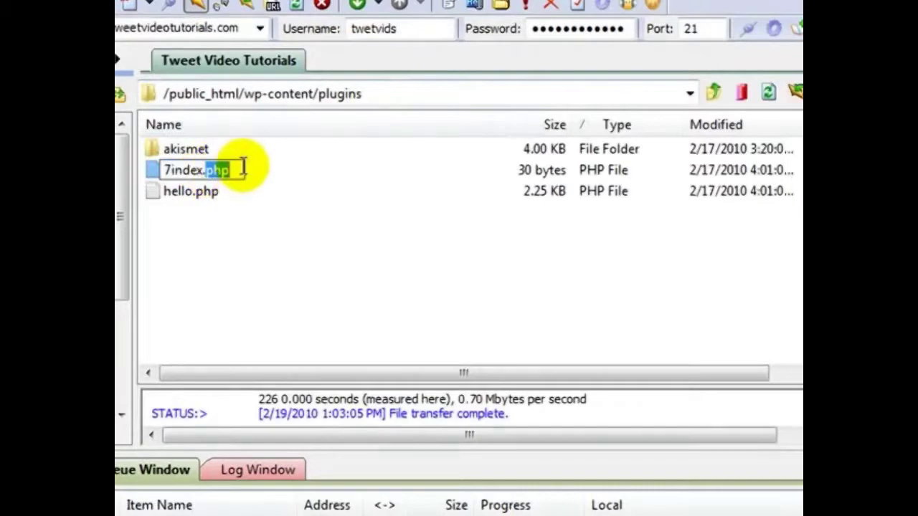
pyautogui.write('htm')
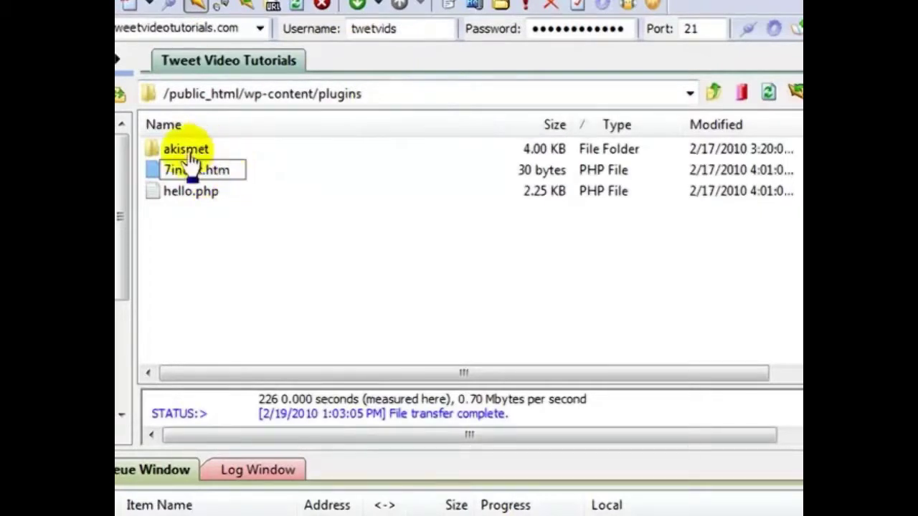
pyautogui.click(170, 165)
pyautogui.press('BackSpace')
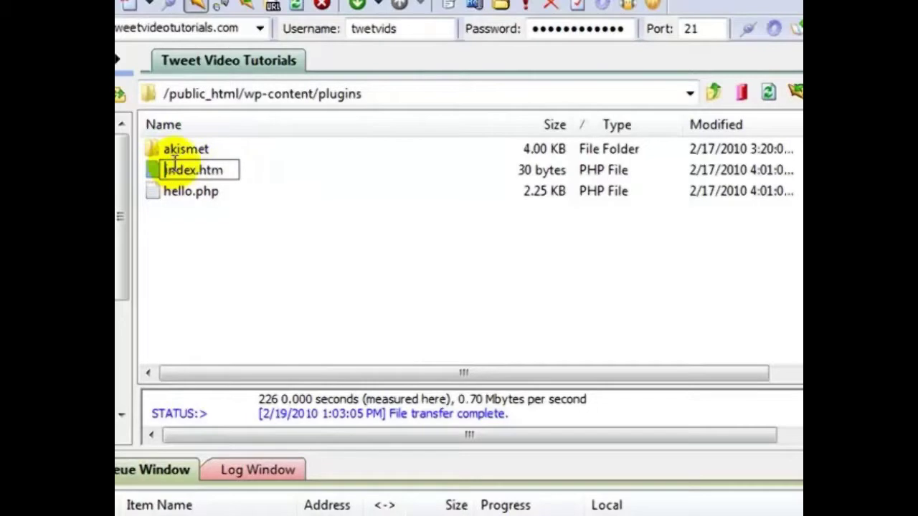
pyautogui.click(251, 228)
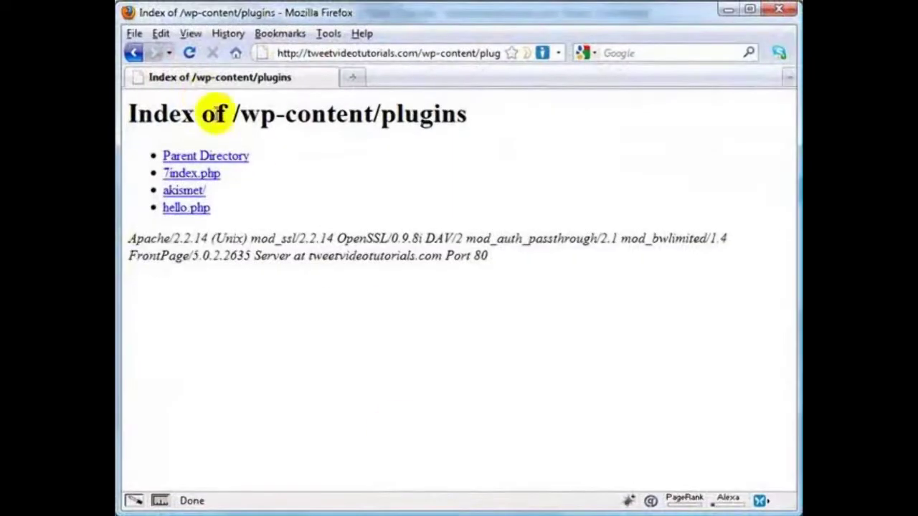
# Reload the site's wp-content/plugins page in Firefox to check whether its contents are listed, and return to the start page.
pyautogui.click(190, 53)
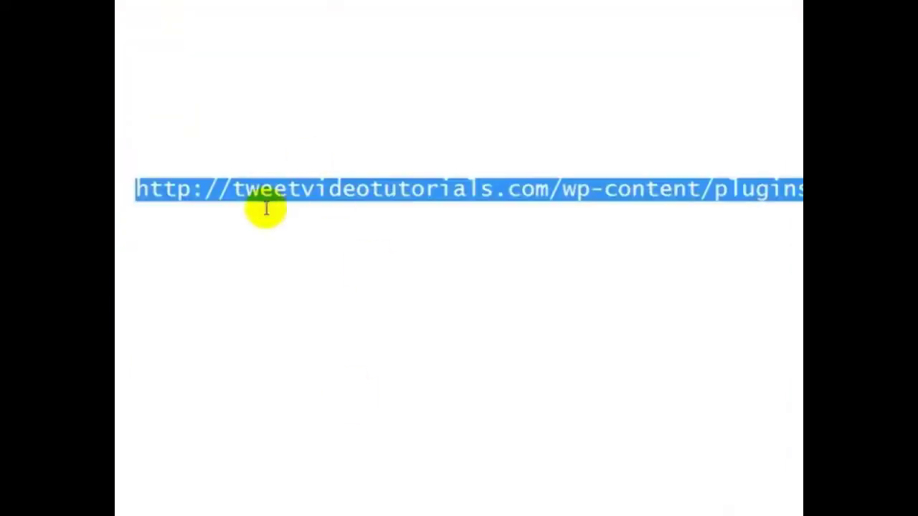
pyautogui.click(256, 192)
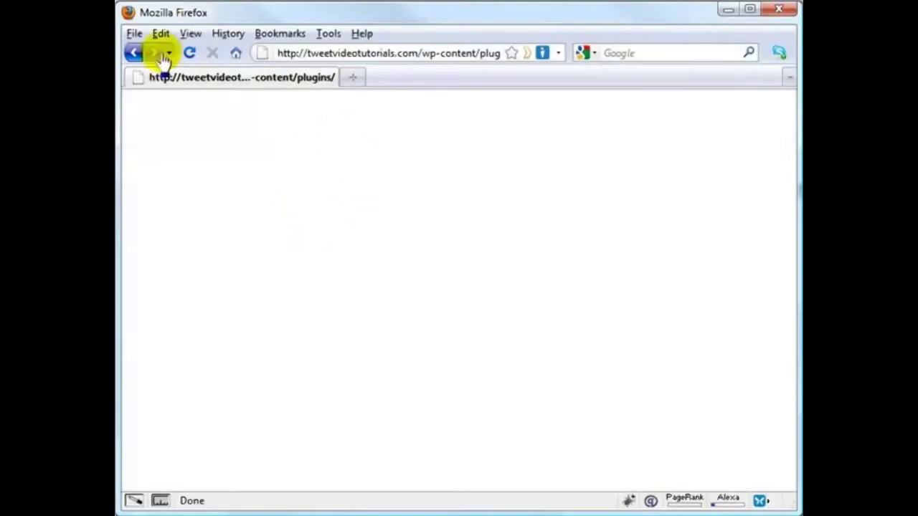
pyautogui.click(134, 52)
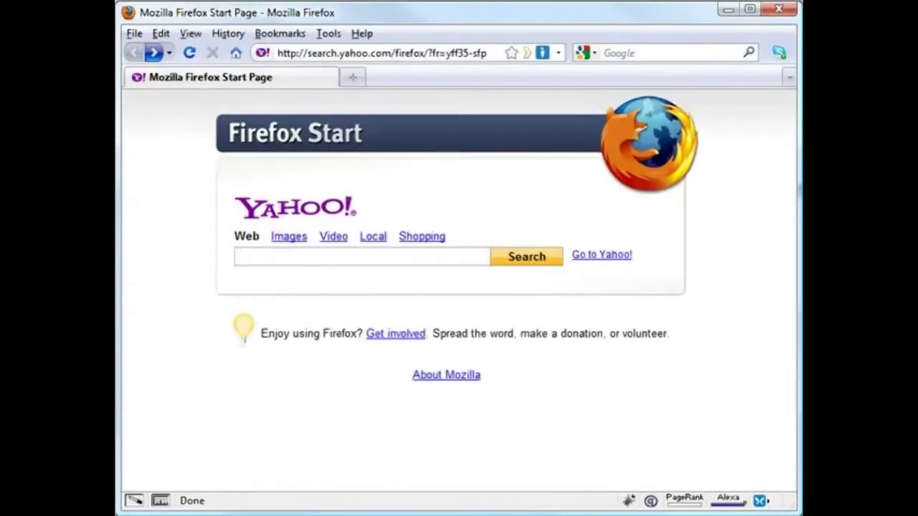
# Switch to CuteFTP, browse up from the plugins folder to the server root, and look through the public_html folder.
pyautogui.hotkey('alt', 'Tab')
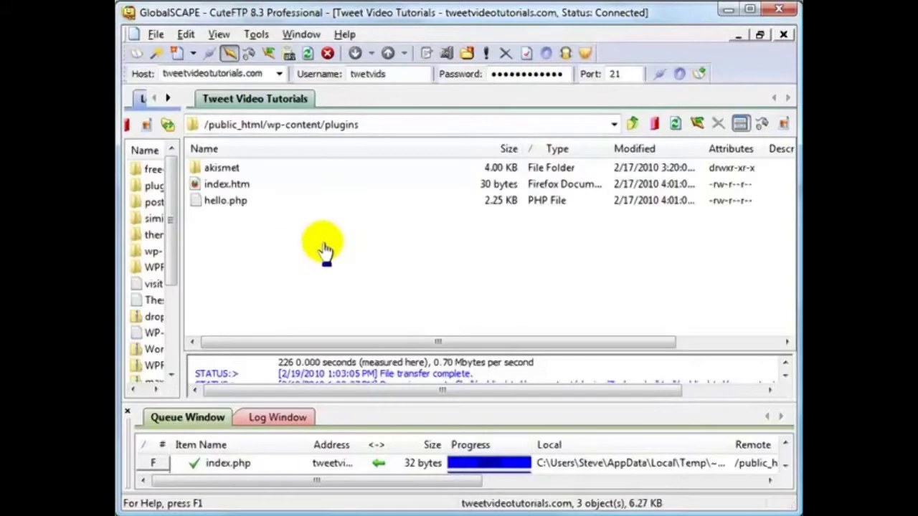
pyautogui.click(634, 125)
pyautogui.click(633, 125)
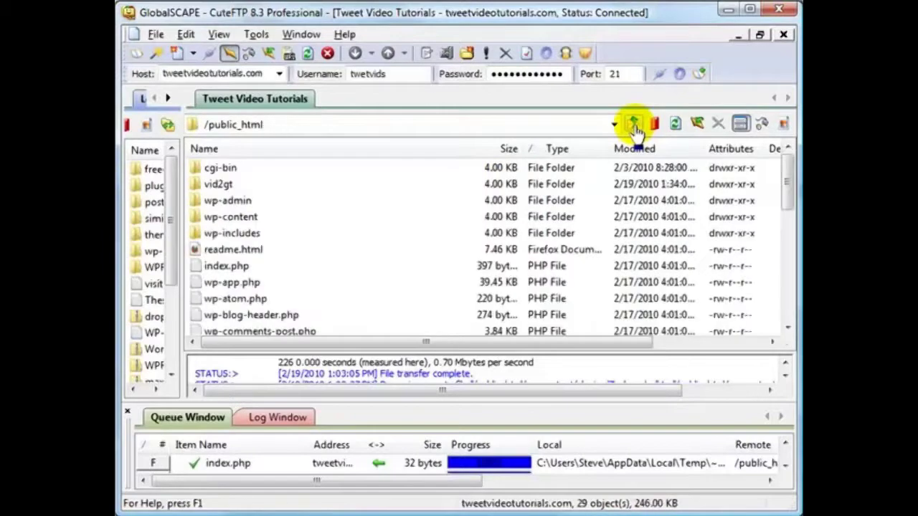
pyautogui.click(634, 127)
pyautogui.scroll(-3, 330, 282)
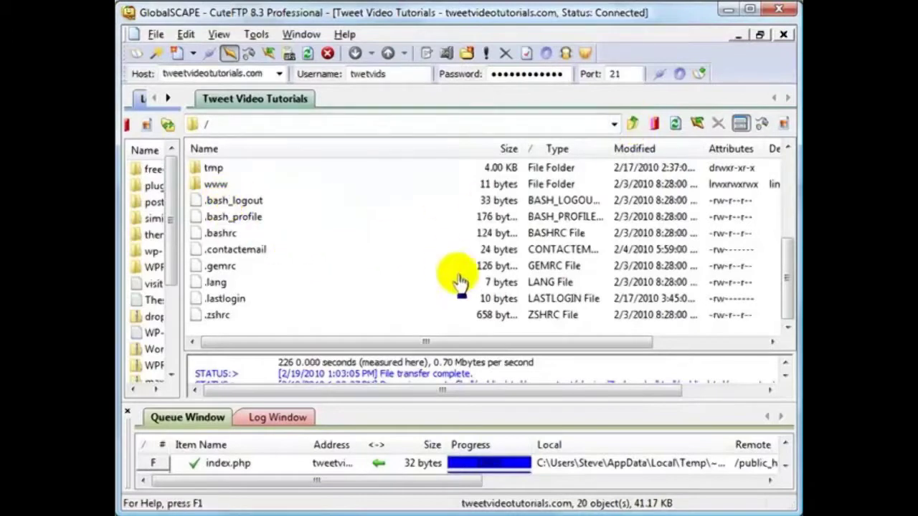
pyautogui.moveTo(784, 250); pyautogui.dragTo(779, 212)
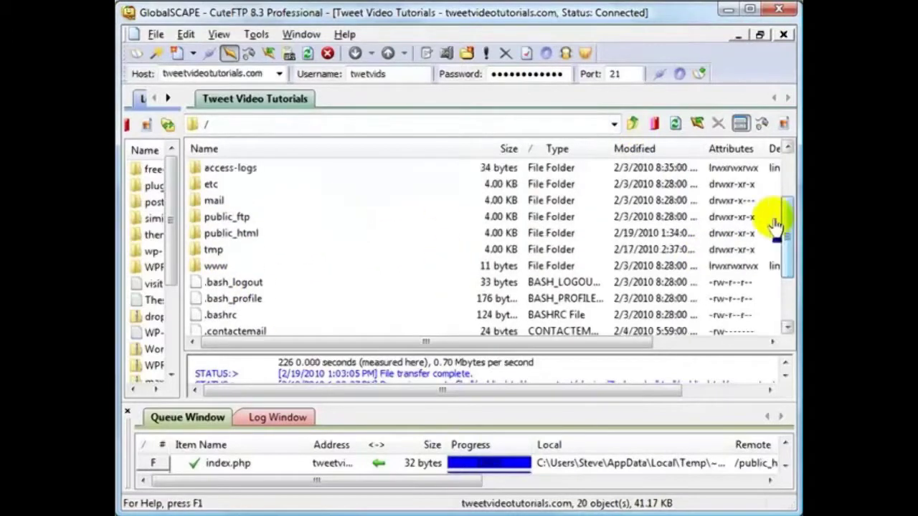
pyautogui.doubleClick(244, 236)
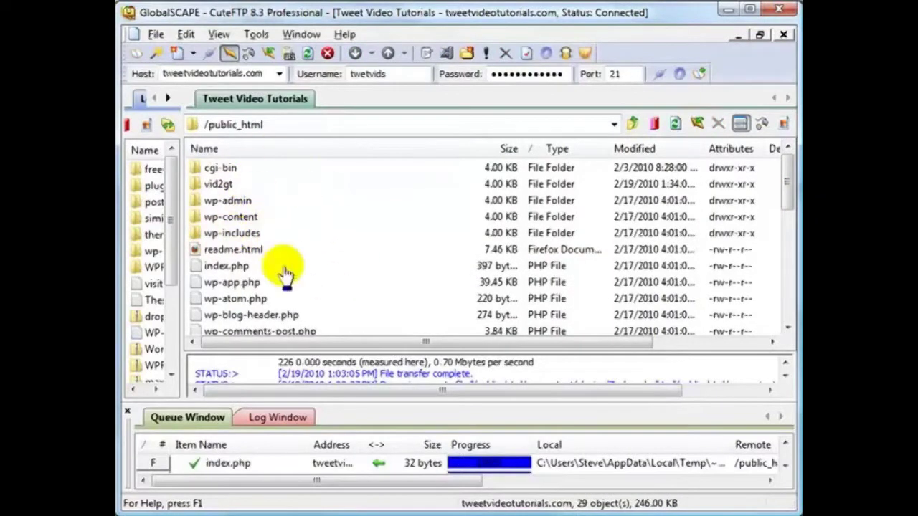
pyautogui.moveTo(786, 180)
pyautogui.mouseDown()
pyautogui.moveTo(792, 294)
pyautogui.moveTo(788, 179)
pyautogui.mouseUp()
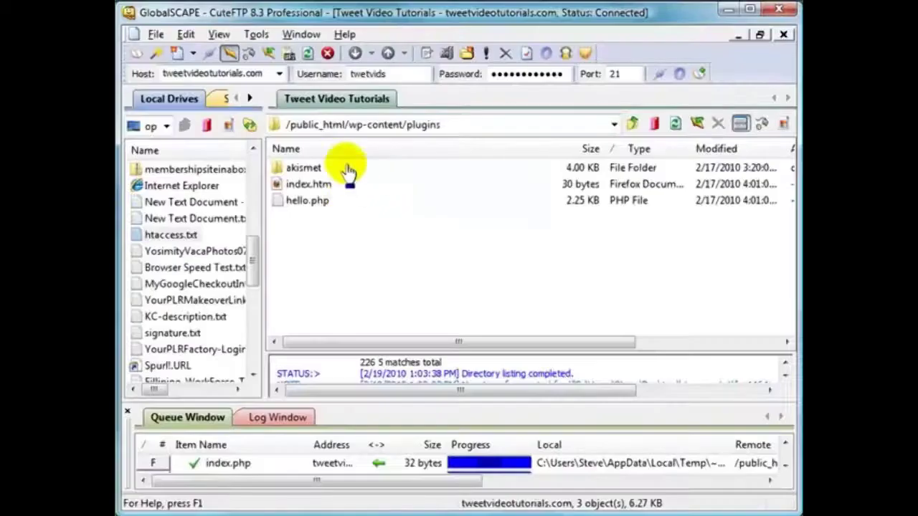
# Go up from the plugins folder to /public_html on the server.
pyautogui.click(634, 126)
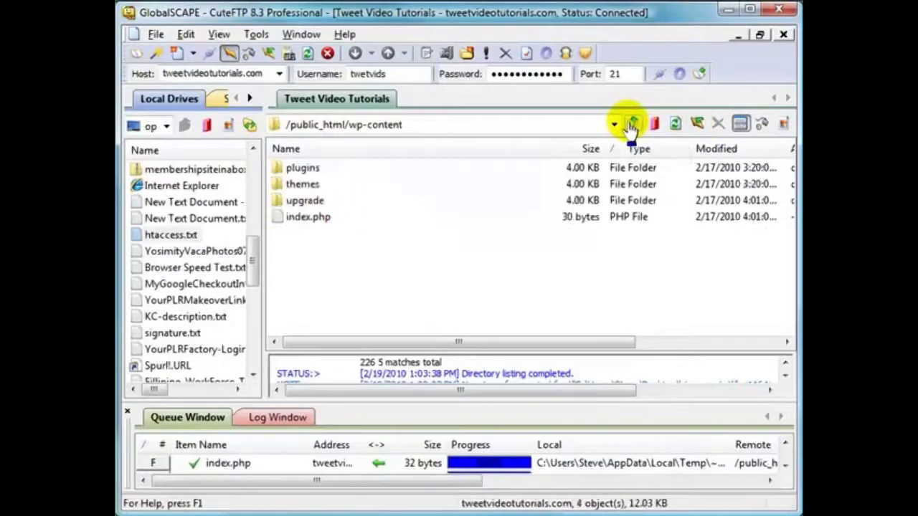
pyautogui.click(634, 125)
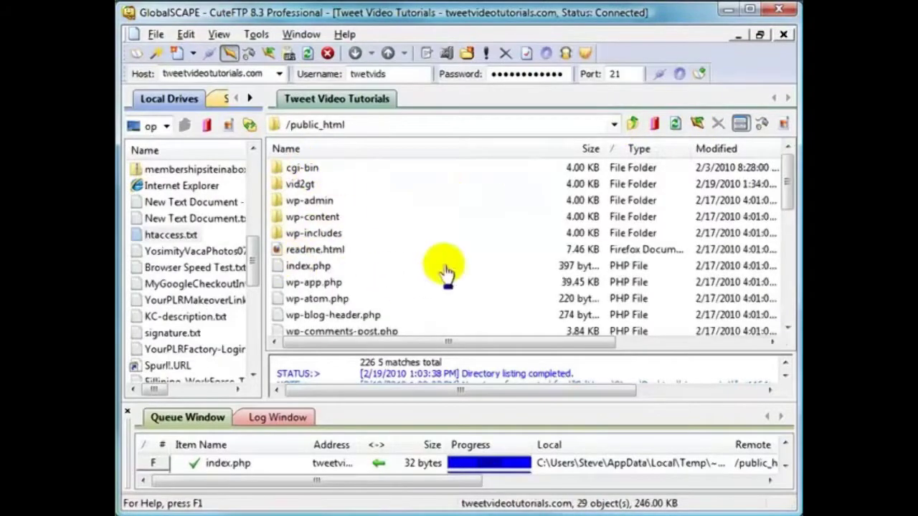
pyautogui.moveTo(787, 185)
pyautogui.mouseDown()
pyautogui.moveTo(796, 310)
pyautogui.moveTo(789, 173)
pyautogui.mouseUp()
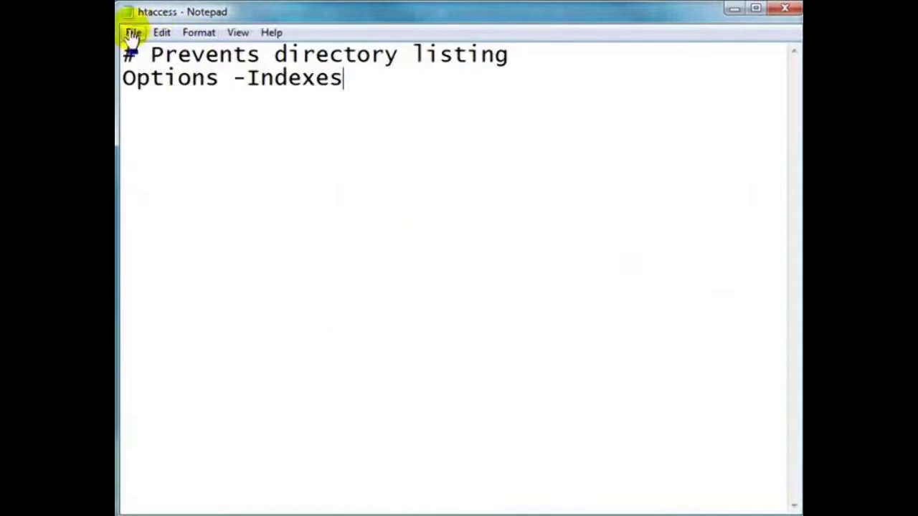
# Save the htaccess file containing "Options -Indexes" in Notepad, and upload htaccess.txt to /public_html with CuteFTP.
pyautogui.click(133, 34)
pyautogui.click(159, 91)
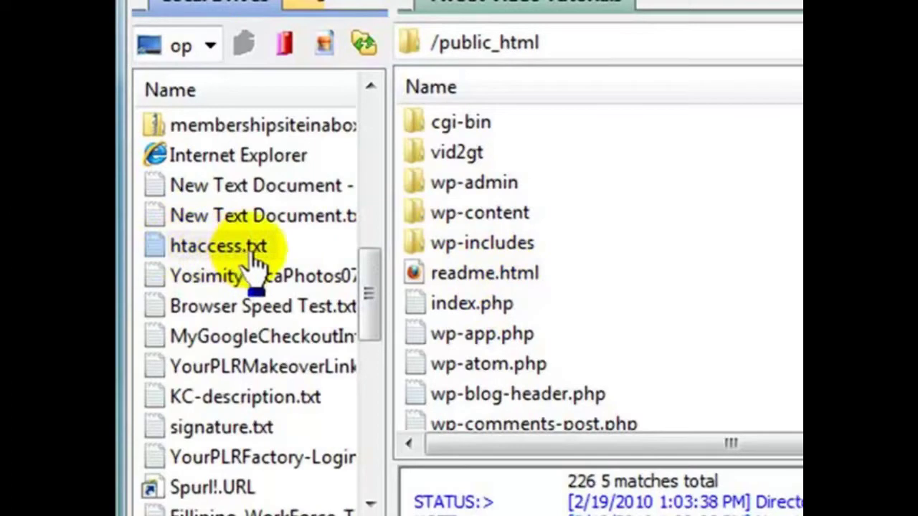
pyautogui.rightClick(208, 249)
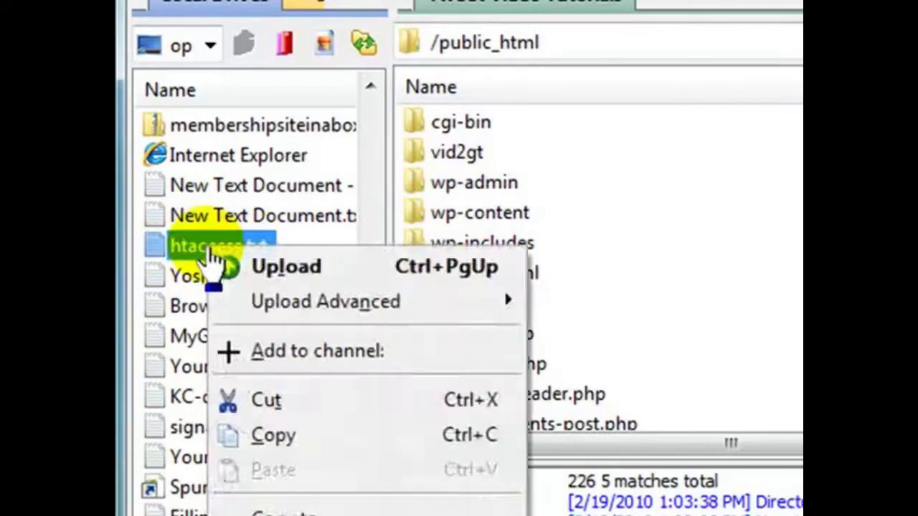
pyautogui.click(257, 273)
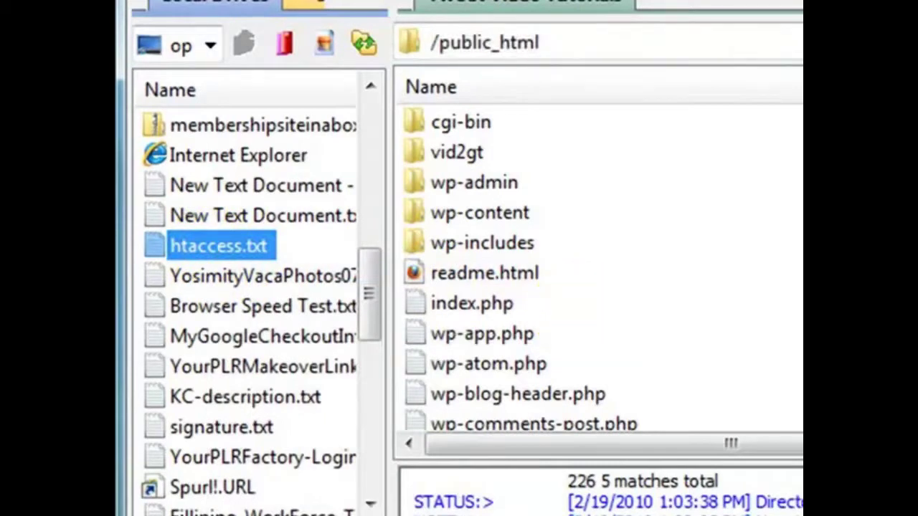
pyautogui.scroll(-7, 602, 272)
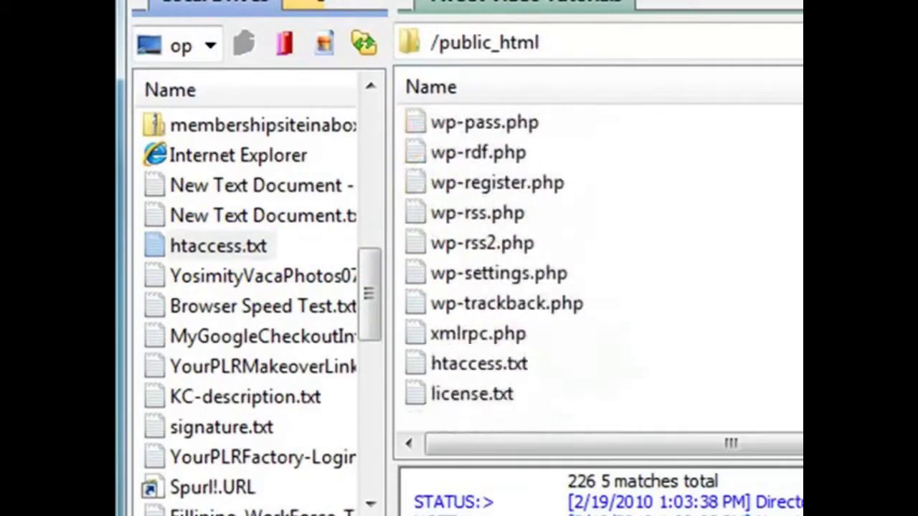
pyautogui.click(460, 367)
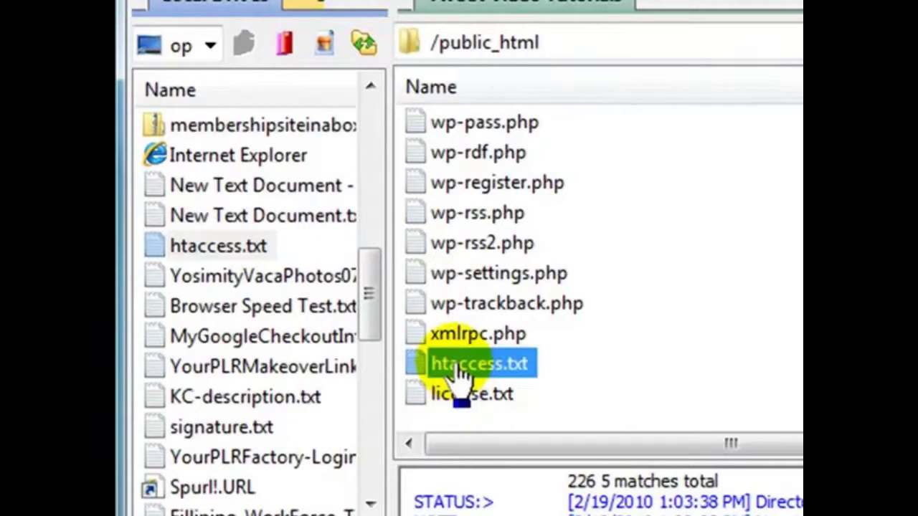
pyautogui.click(460, 367)
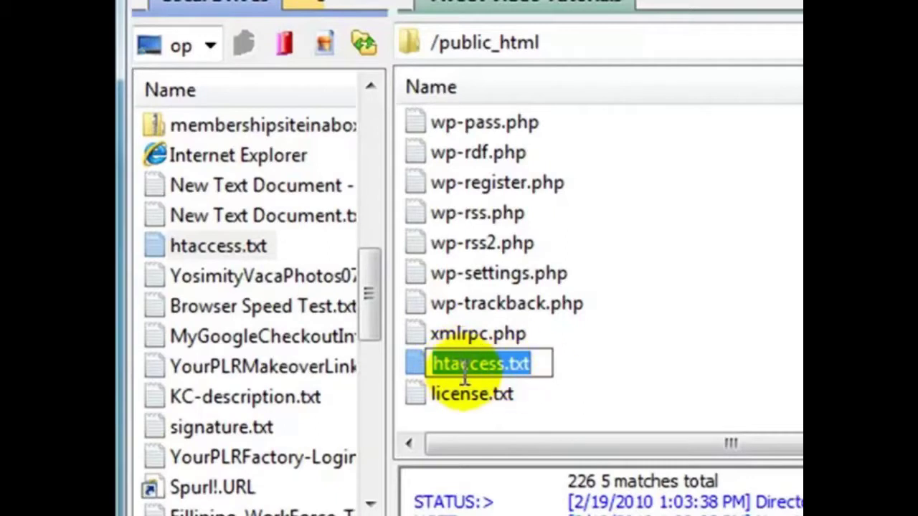
pyautogui.rightClick(461, 366)
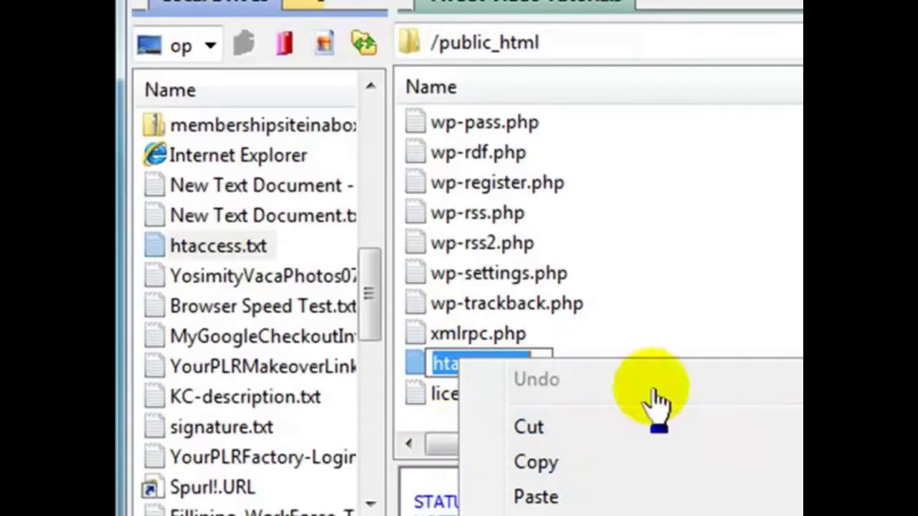
pyautogui.click(673, 337)
# Rename the uploaded htaccess.txt in /public_html on the server to .htaccess.
pyautogui.click(449, 366)
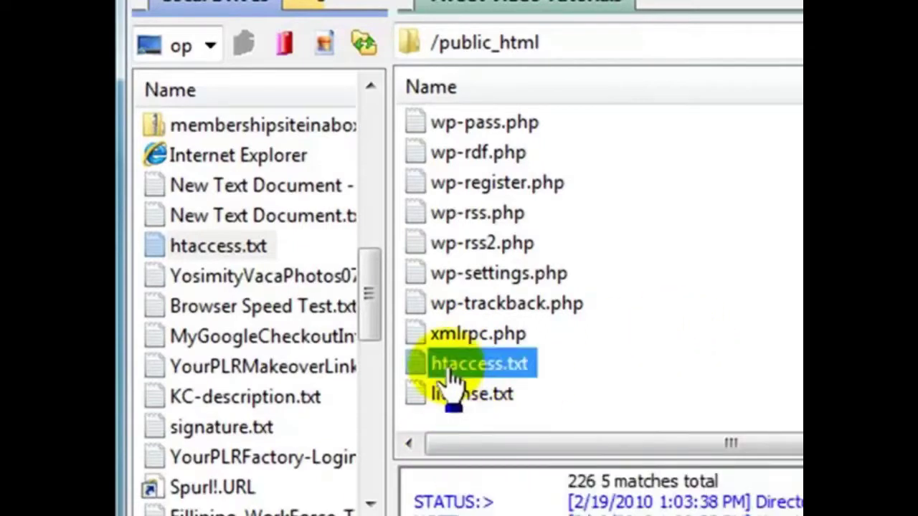
pyautogui.click(449, 370)
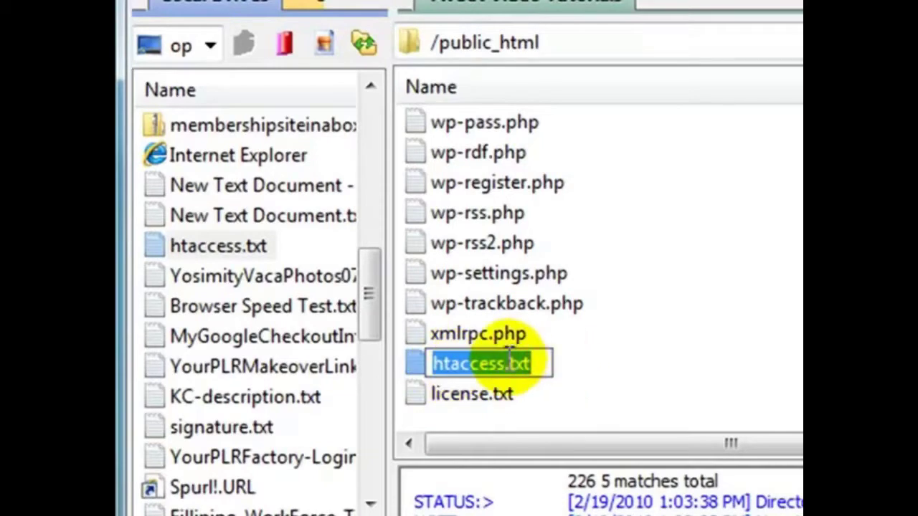
pyautogui.moveTo(510, 359); pyautogui.dragTo(536, 365)
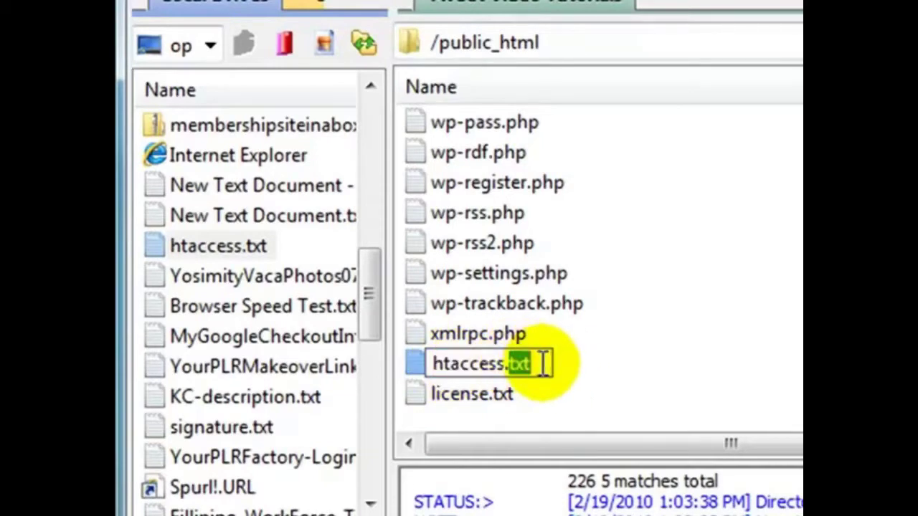
pyautogui.press('BackSpace')
pyautogui.press('BackSpace')
pyautogui.click(430, 364)
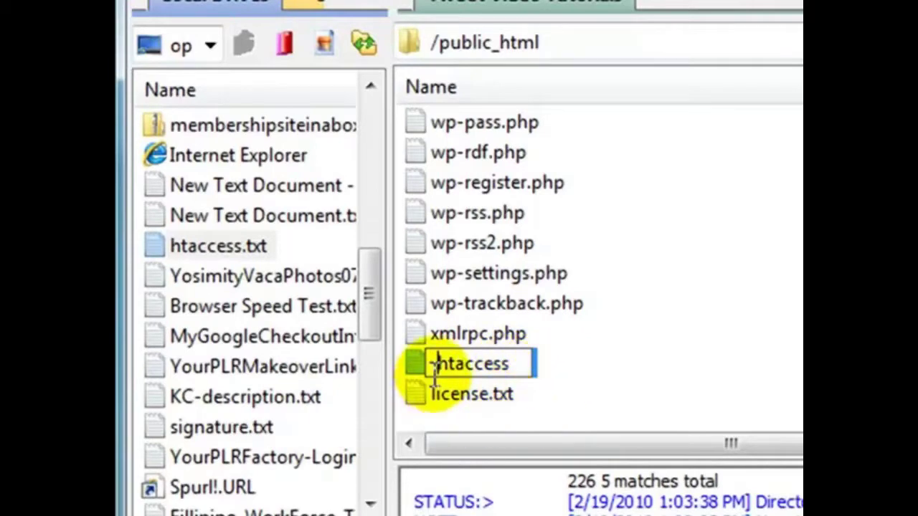
pyautogui.click(654, 387)
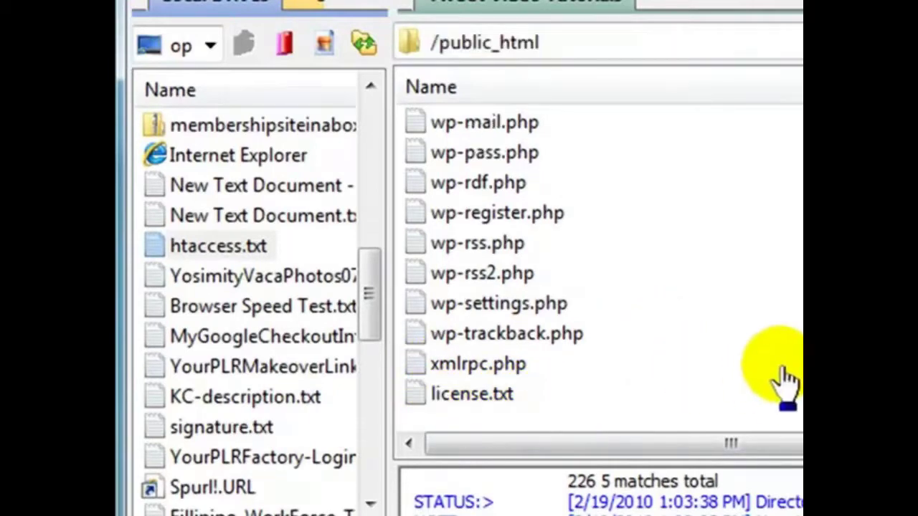
pyautogui.scroll(7, 667, 330)
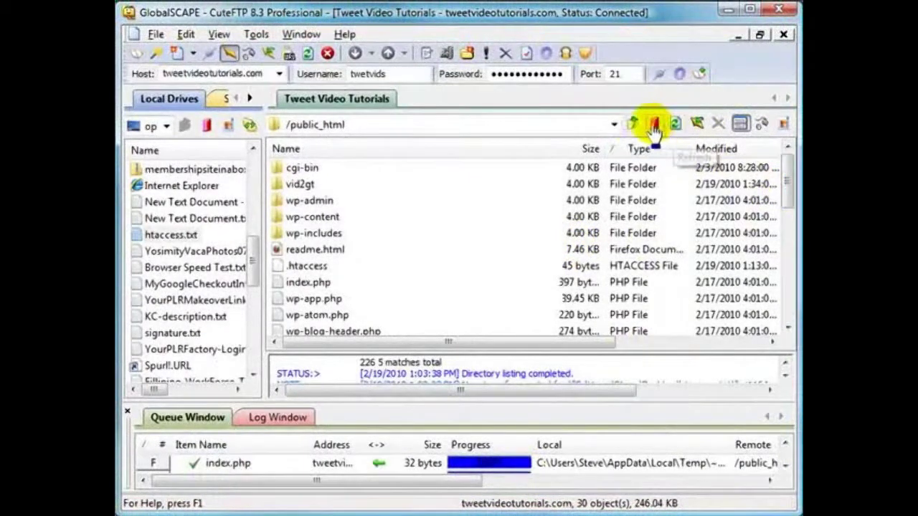
# Go to /public_html/wp-content/plugins on the server and rename index.htm to 4index.htm.
pyautogui.click(634, 126)
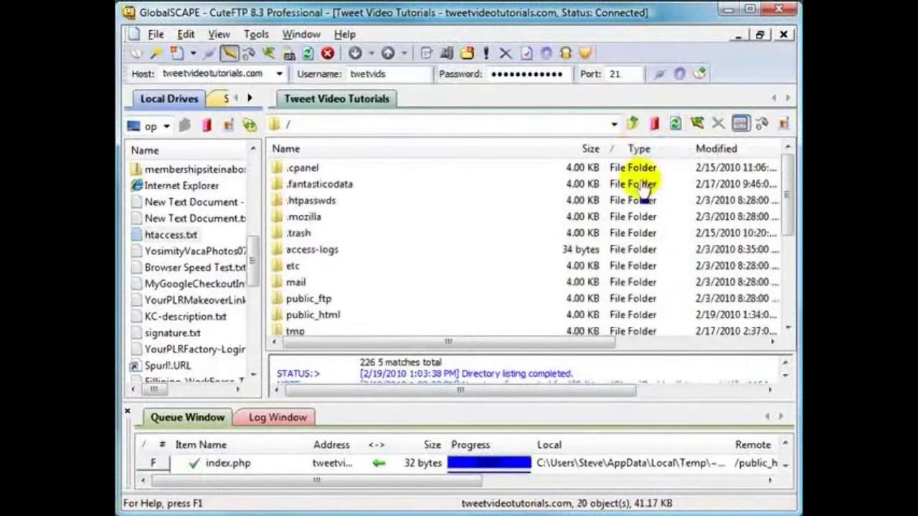
pyautogui.click(613, 125)
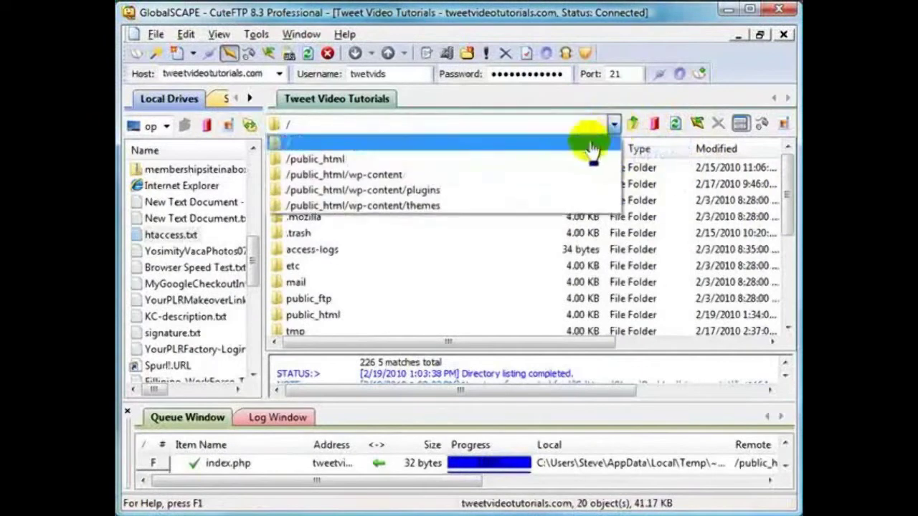
pyautogui.click(580, 191)
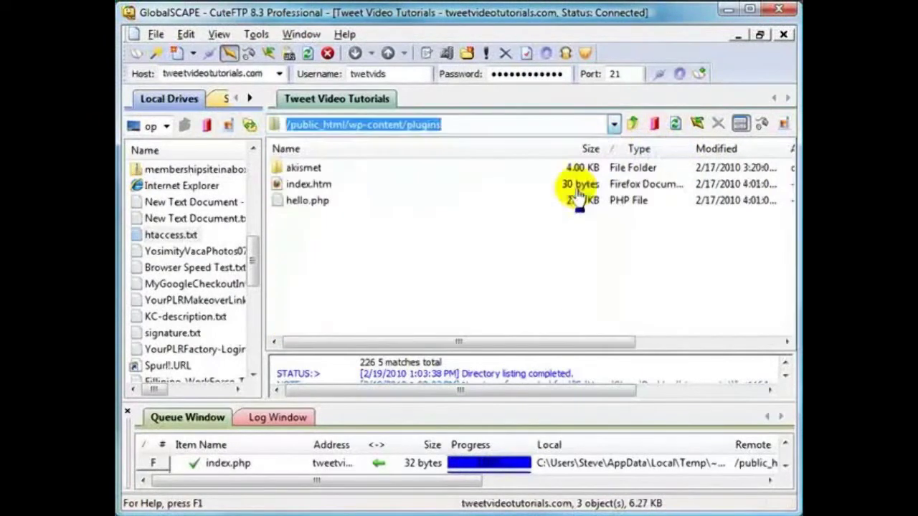
pyautogui.click(292, 186)
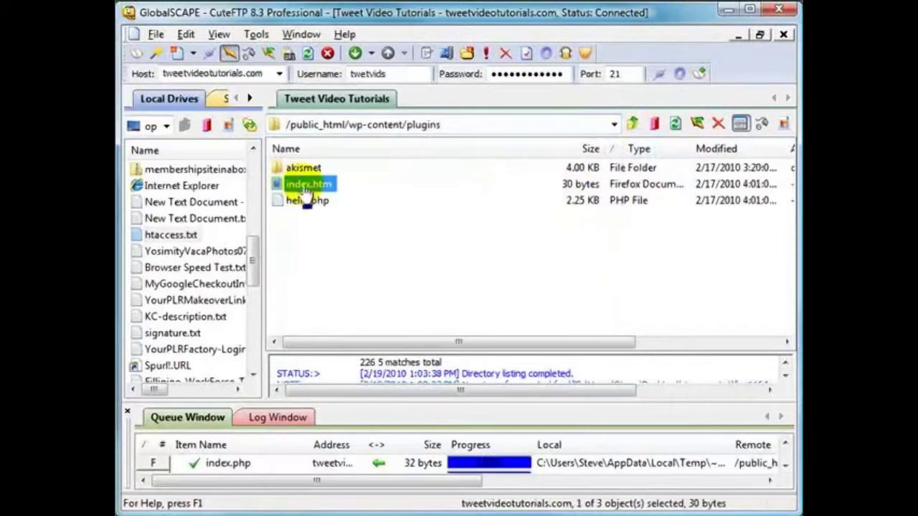
pyautogui.click(300, 188)
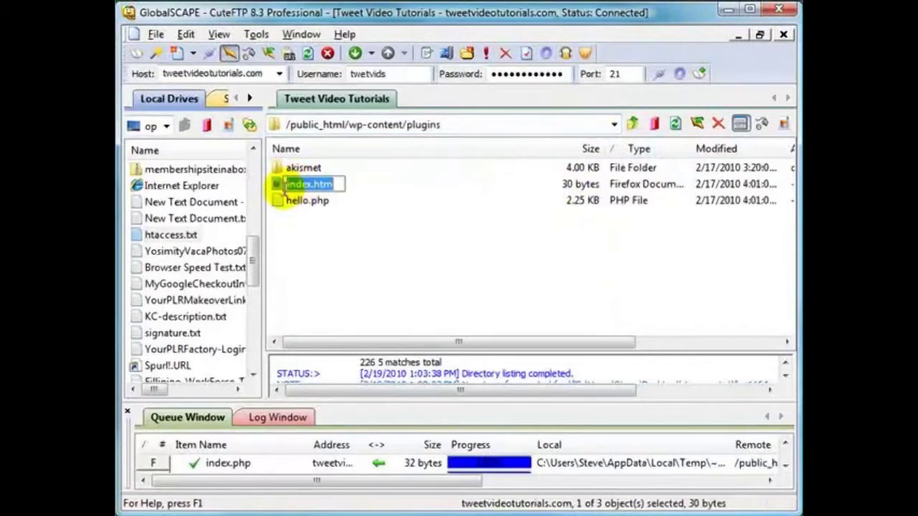
pyautogui.click(287, 185)
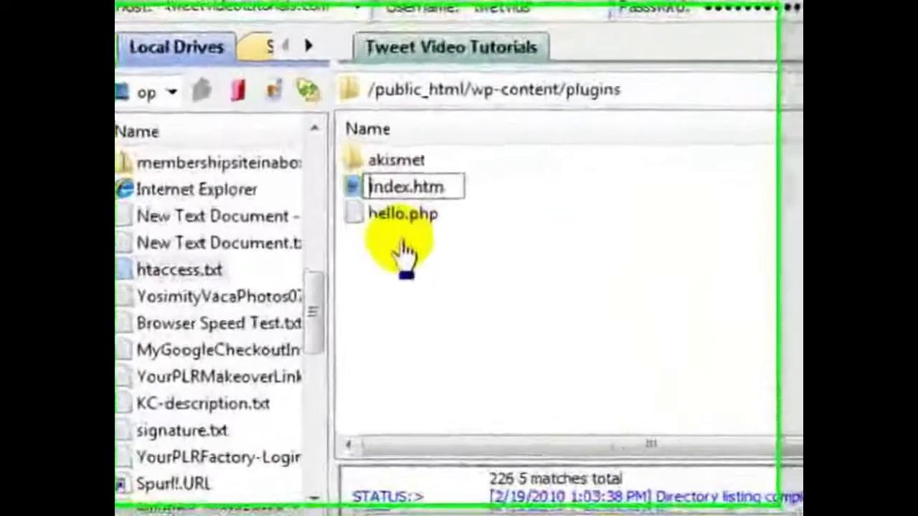
pyautogui.write('4')
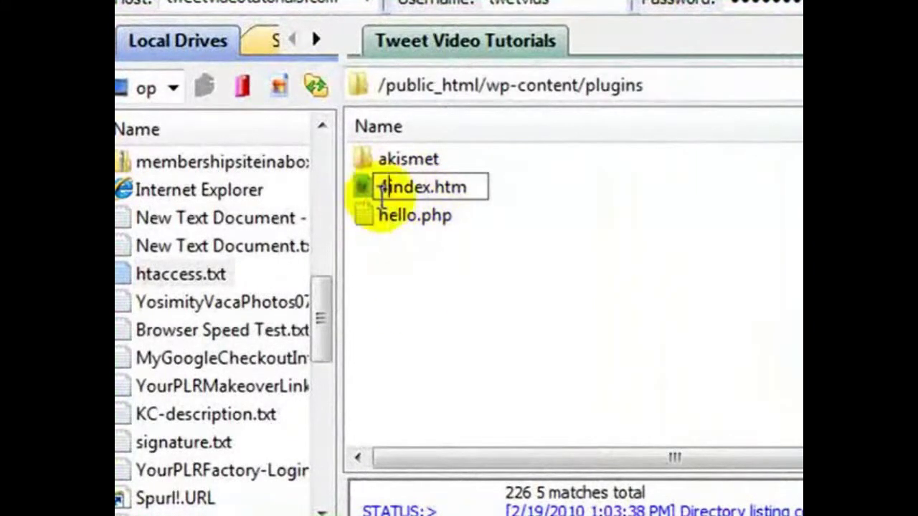
pyautogui.press('BackSpace')
pyautogui.press('Return')
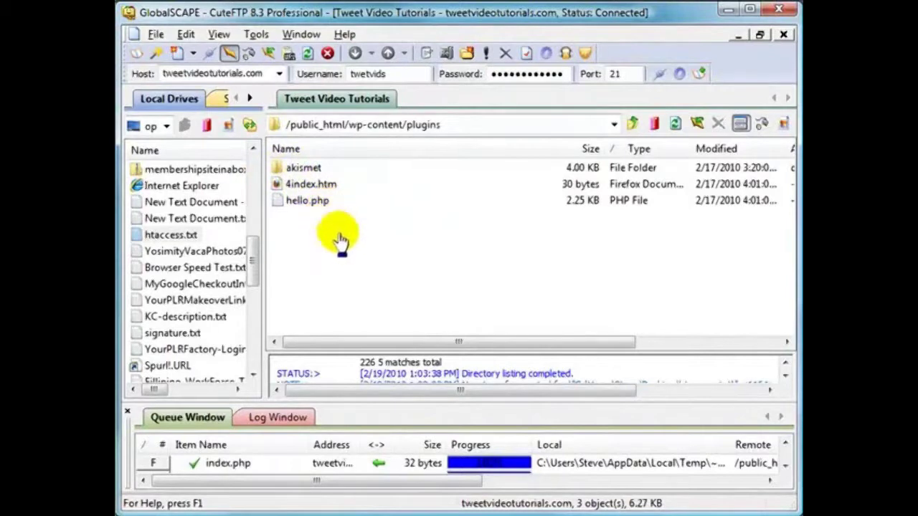
# Switch to Firefox, reload the site's wp-content/plugins page, and examine the heading and message the server returns.
pyautogui.click(365, 515)
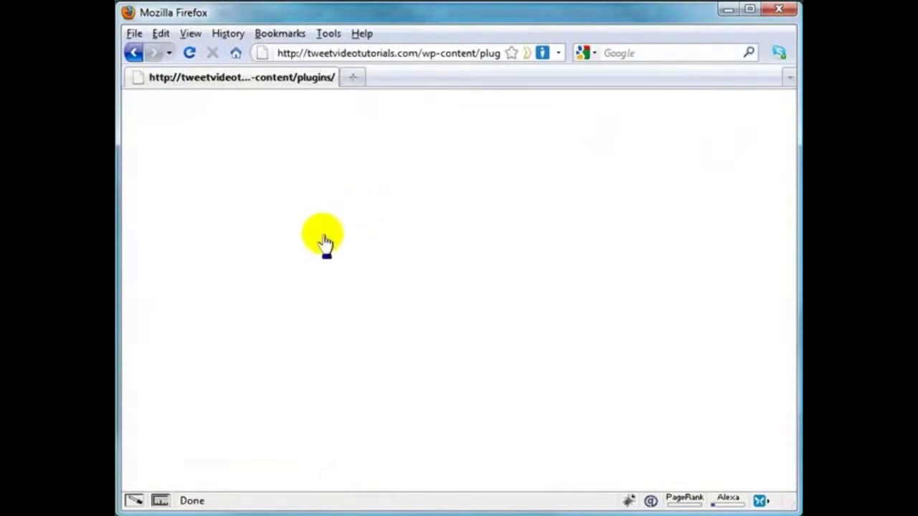
pyautogui.click(189, 52)
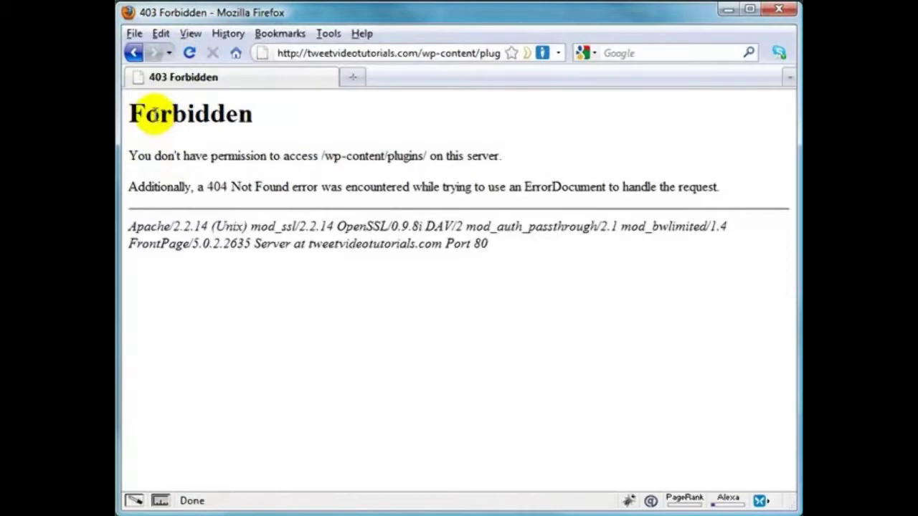
pyautogui.moveTo(129, 113); pyautogui.dragTo(256, 114)
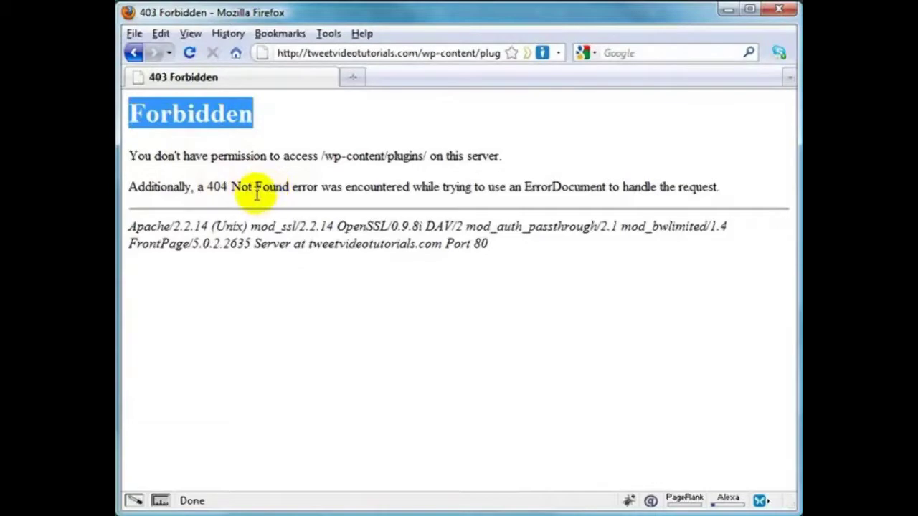
pyautogui.moveTo(129, 155); pyautogui.dragTo(529, 158)
pyautogui.click(529, 159)
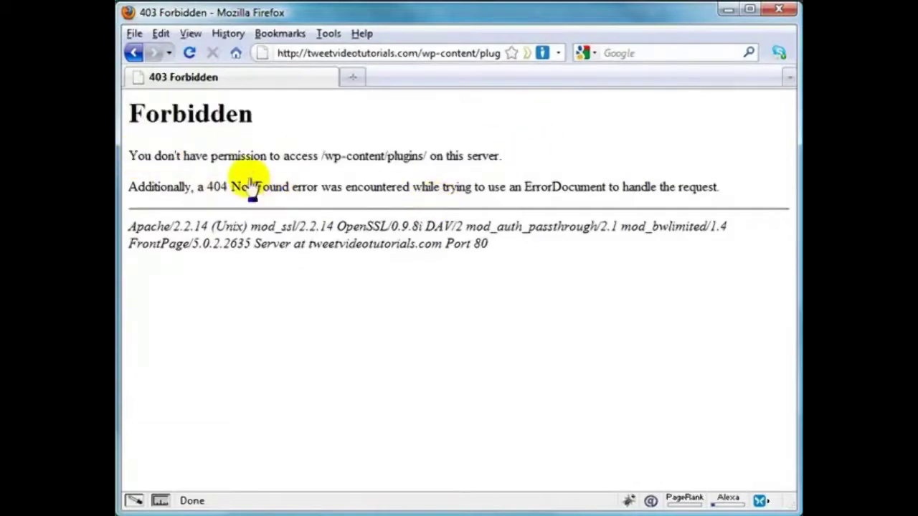